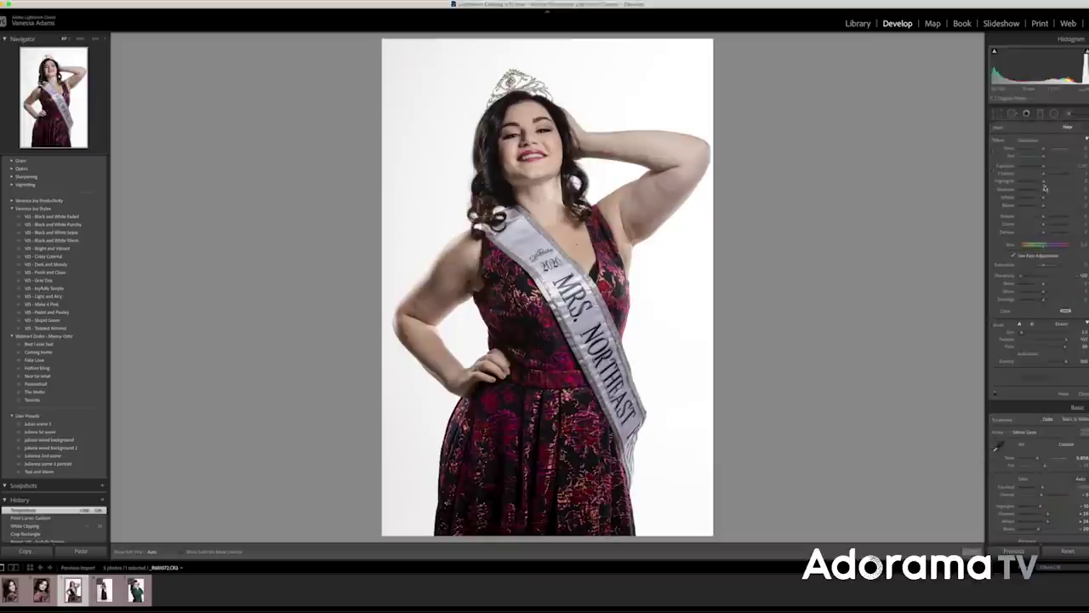
Brush the background beside the model's elbow and skirt to pure white in the portrait with the raised arm.
drag(400, 407, 407, 498)
key(h)
key(bracketleft)
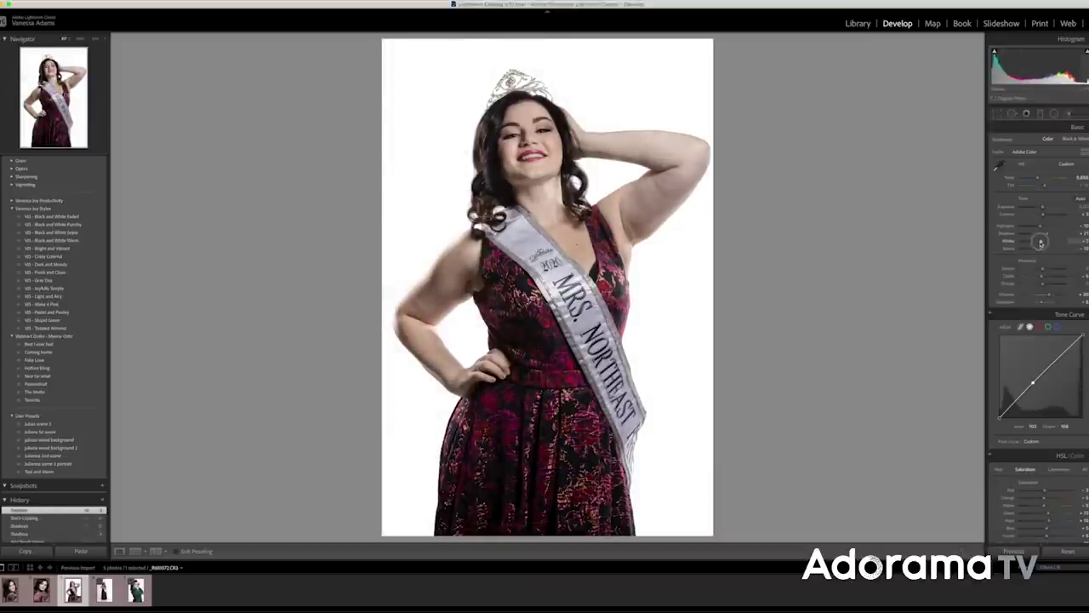
Apply the Joyfully Simple preset to the full-length pageant photo and fine-tune its Temperature, Whites and Blacks.
key(Right)
click(74, 287)
drag(1040, 178, 1038, 178)
drag(1041, 242, 1043, 242)
drag(1040, 249, 1037, 250)
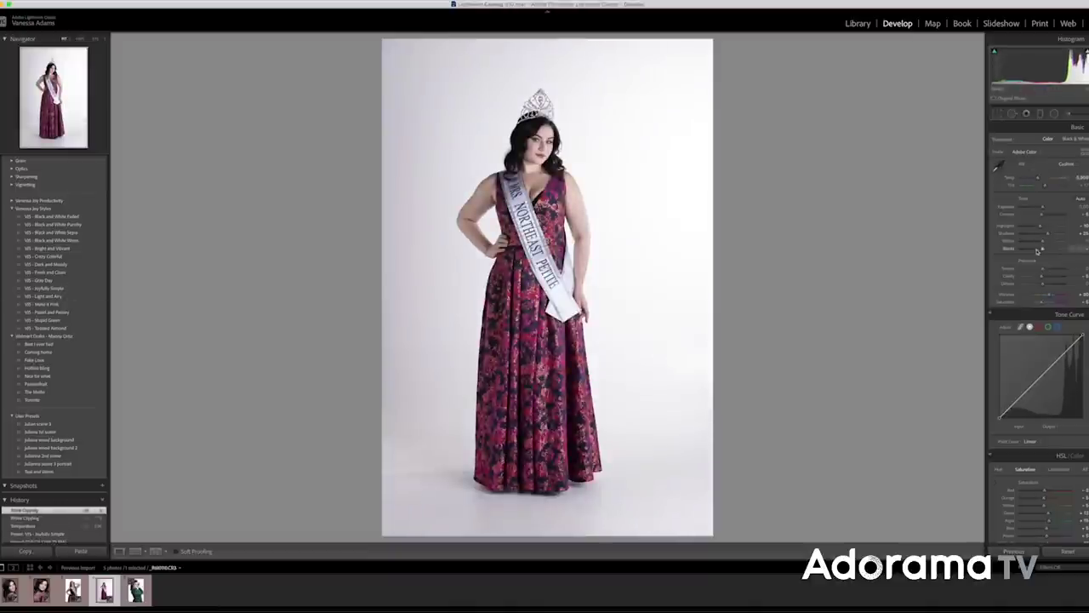
Paint the grey background of the full-length pageant photo white with the adjustment brush.
key(k)
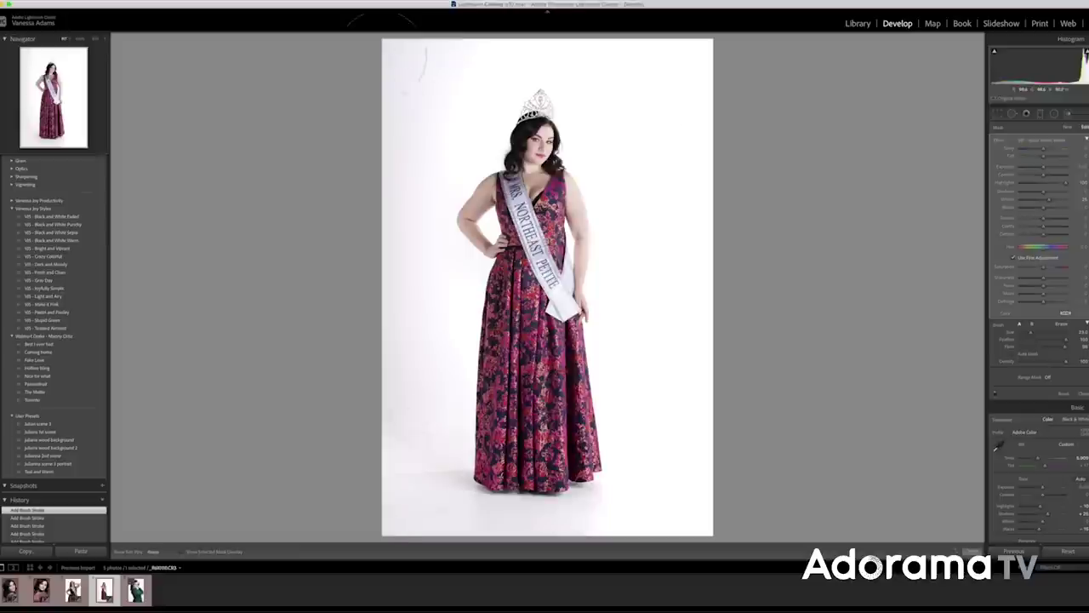
drag(421, 66, 421, 502)
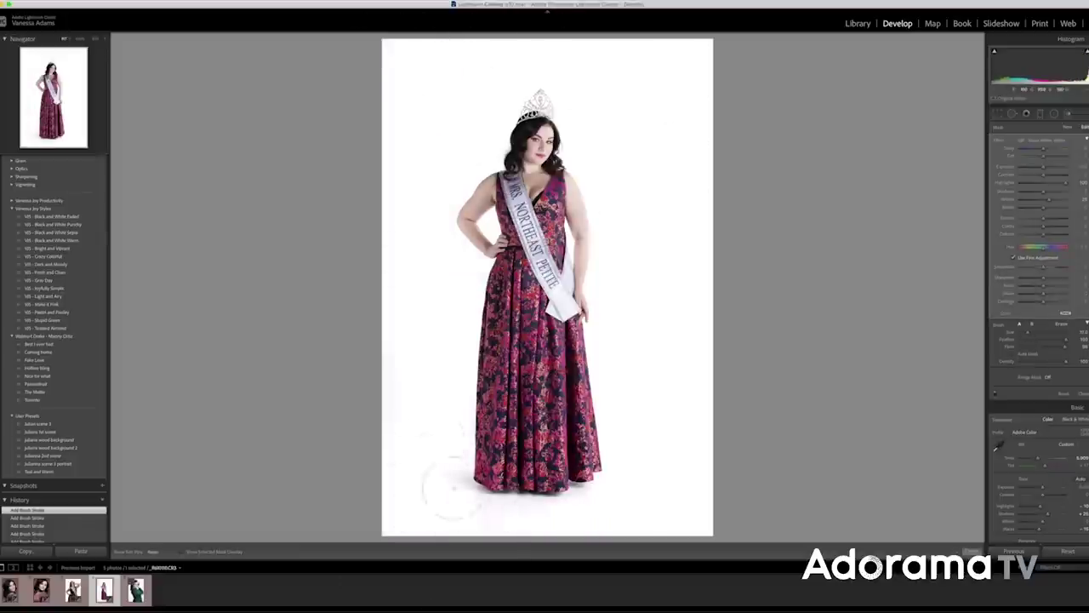
key(k)
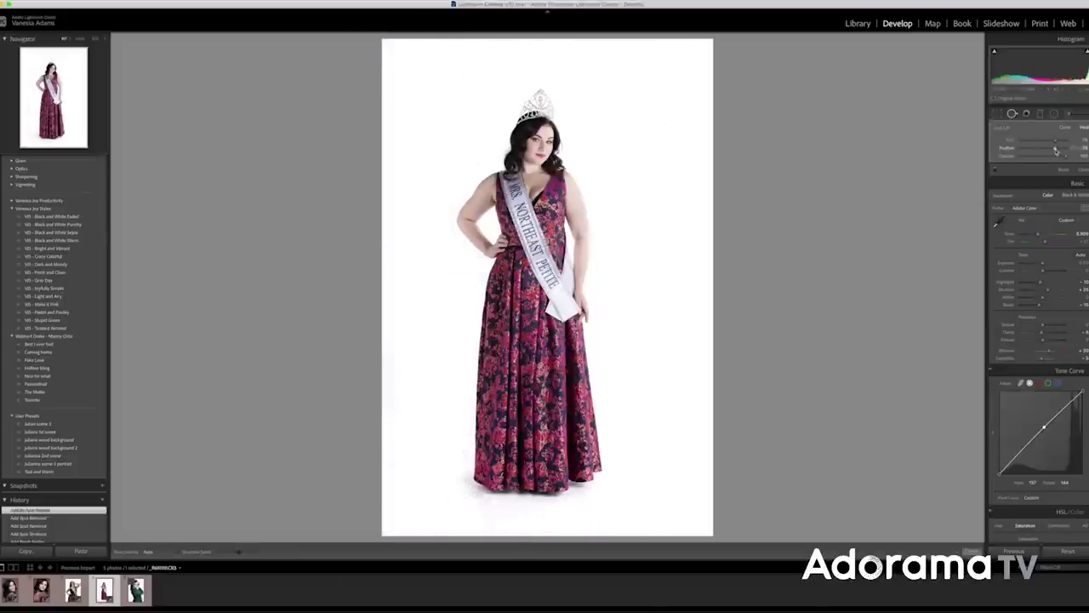
Remove the marks and shadow traces on the floor around the gown's hem with Spot Removal.
drag(454, 477, 448, 478)
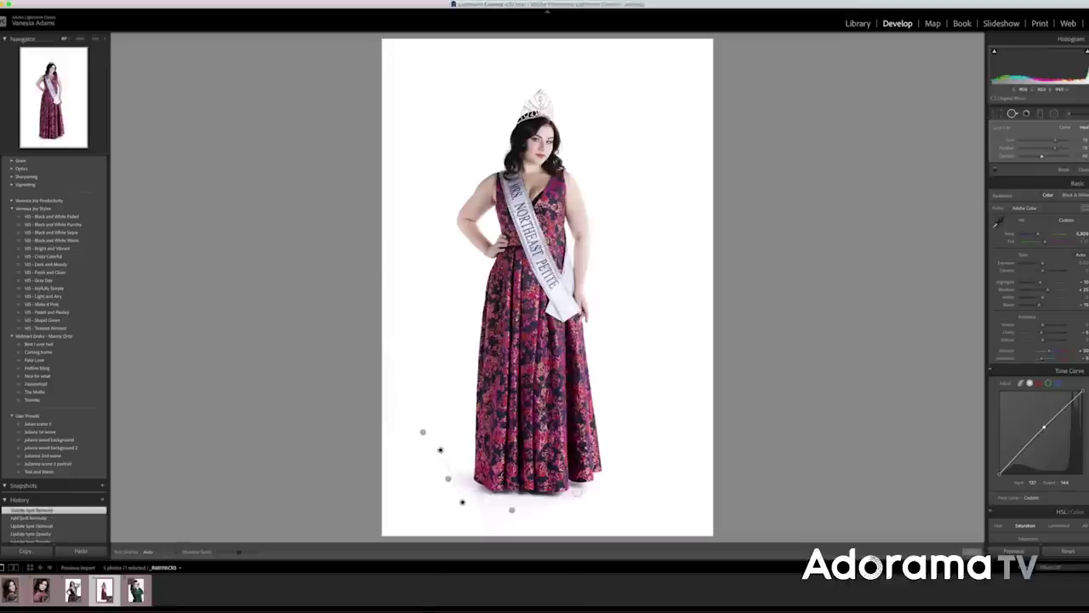
click(462, 478)
key(super+=)
drag(462, 478, 462, 306)
click(361, 395)
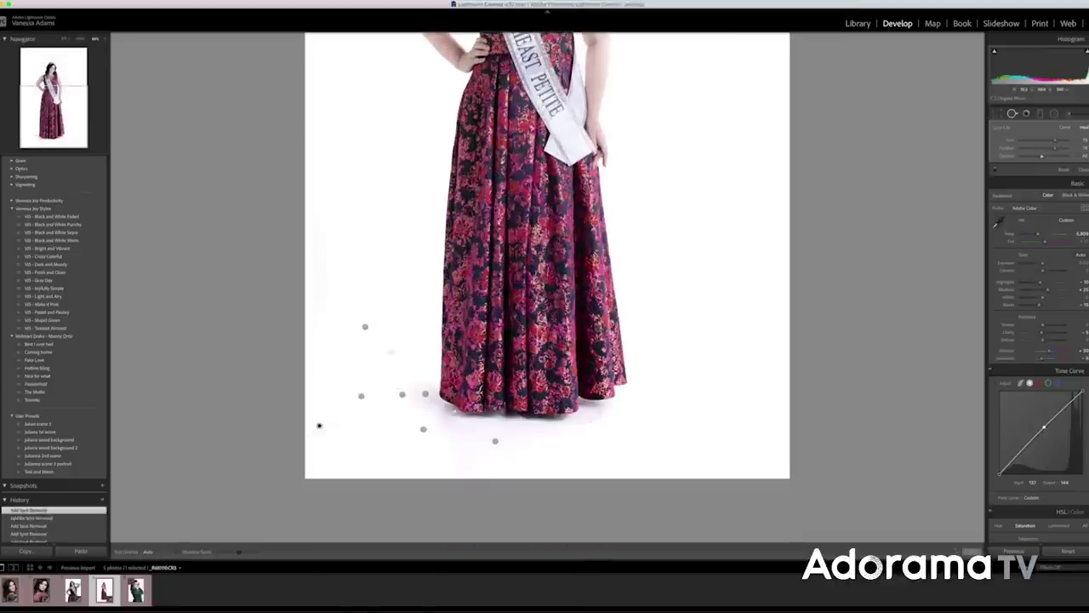
key(super+-)
key(super+-)
Brush the background around the model white in the green-dress portrait and compare it with the original.
key(k)
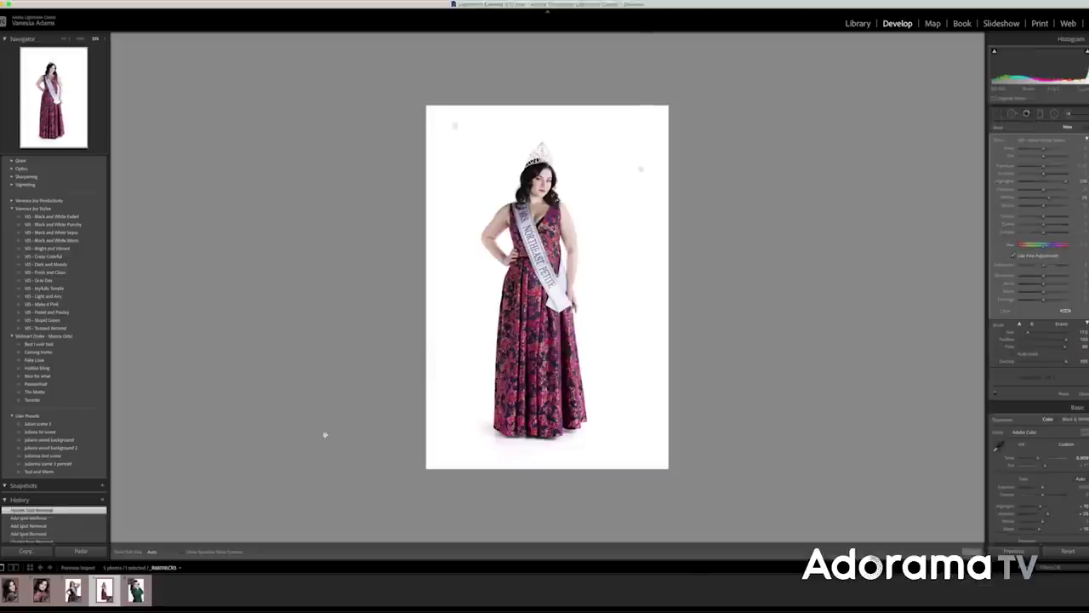
click(141, 586)
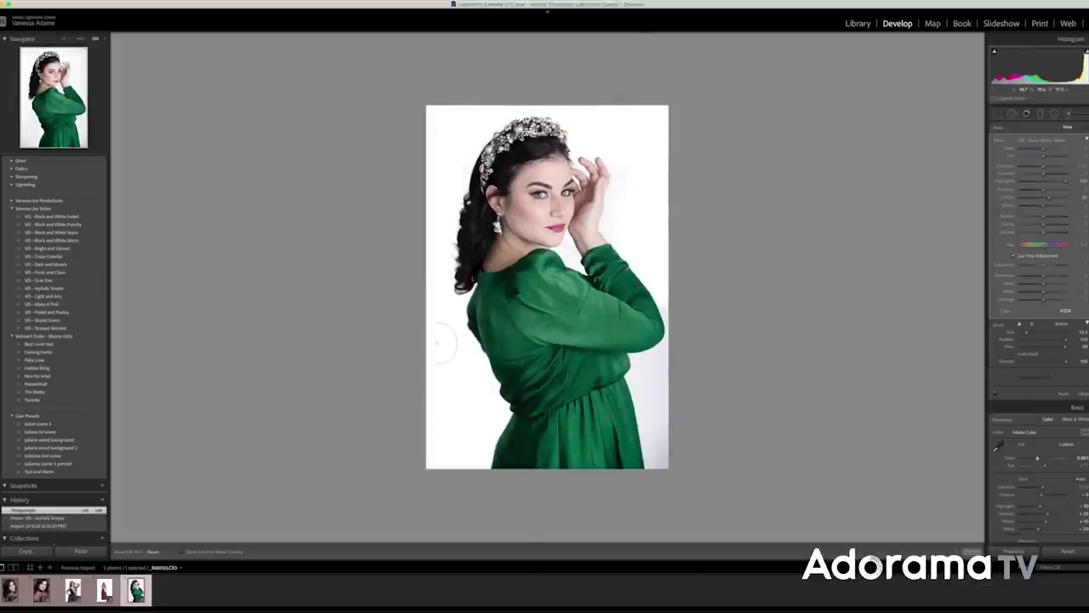
click(567, 253)
drag(585, 153, 573, 179)
key(backslash)
key(backslash)
click(659, 459)
key(k)
Adjust the Whites, Blacks and Contrast of the green-dress portrait.
drag(1046, 240, 1041, 249)
drag(1041, 214, 1042, 215)
key(super+equal)
drag(574, 170, 573, 429)
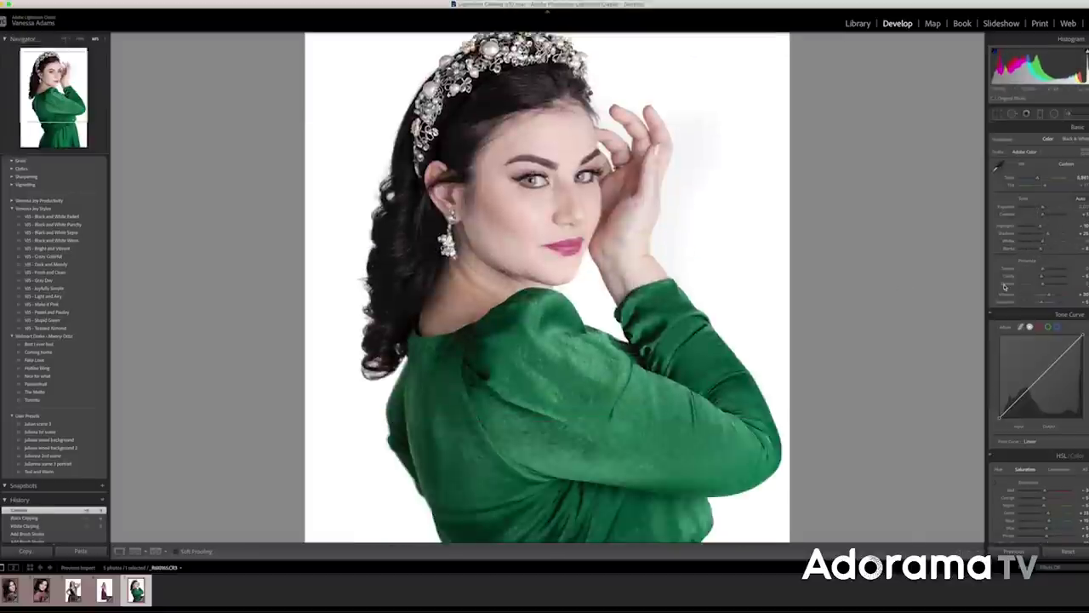
Brush a brightening retouch preset onto the model's face in the green-dress portrait and the other portraits.
key(super+equal)
key(k)
click(1043, 139)
click(1038, 255)
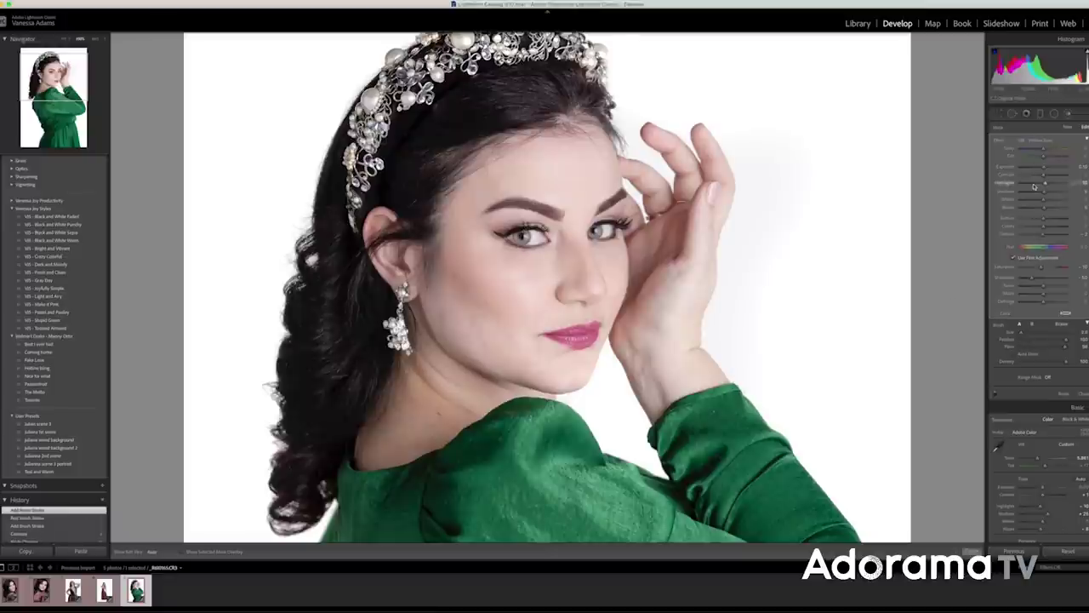
key(Left)
key(Left)
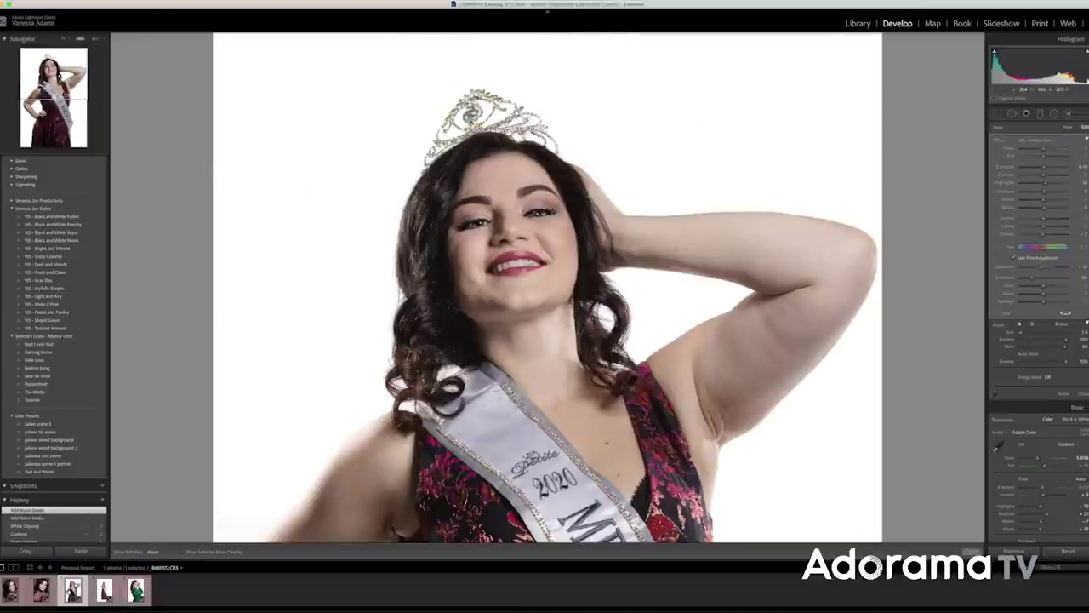
key(Left)
key(Left)
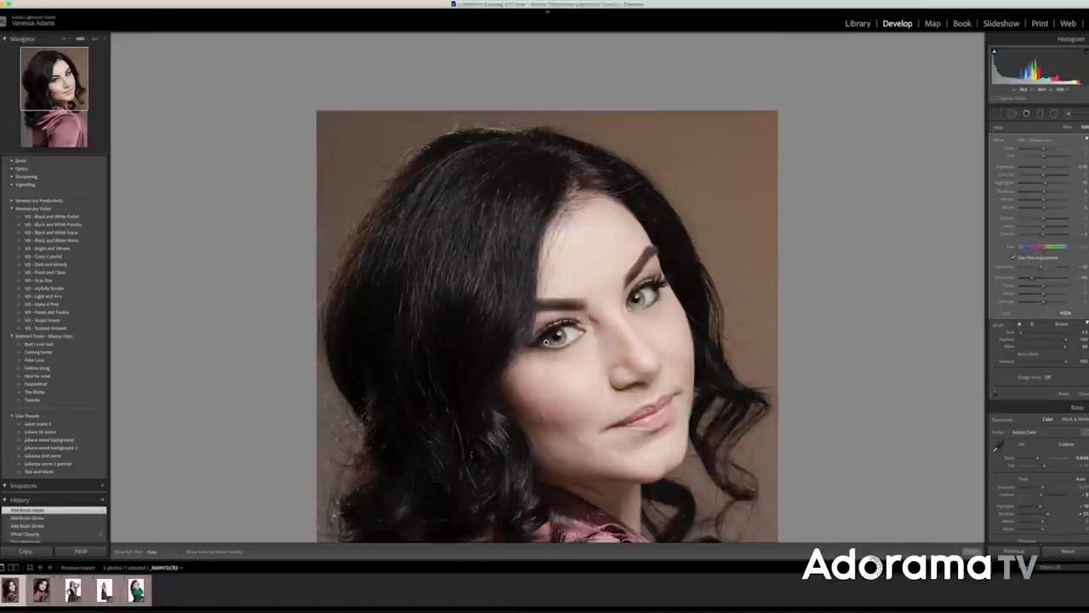
key(Left)
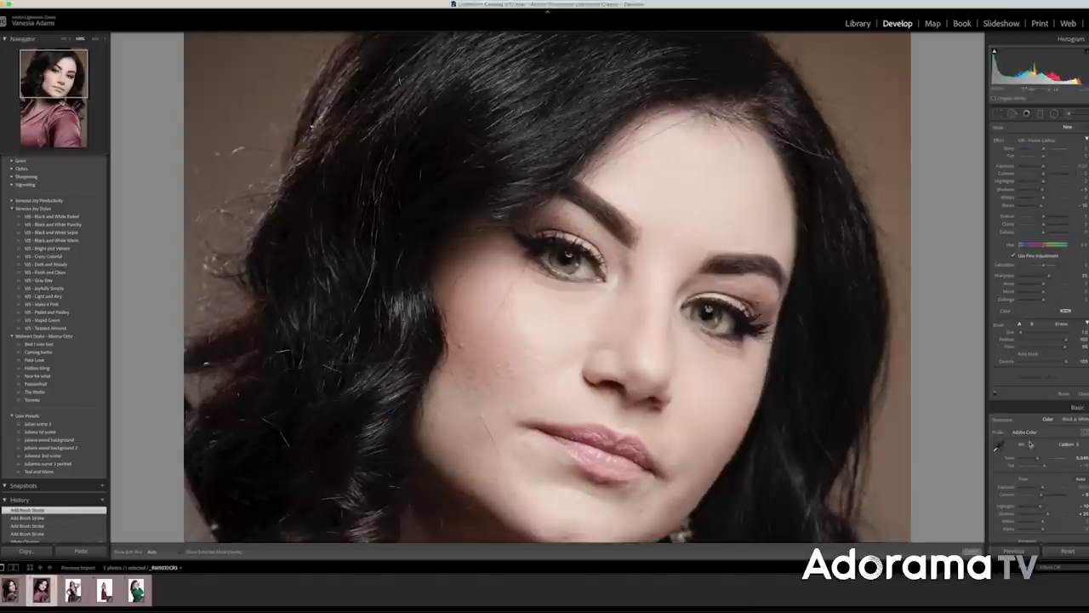
Darken and define the model's eyebrows with a darkening brush preset across the set of portraits.
key(Right)
key(Right)
click(10, 590)
click(585, 306)
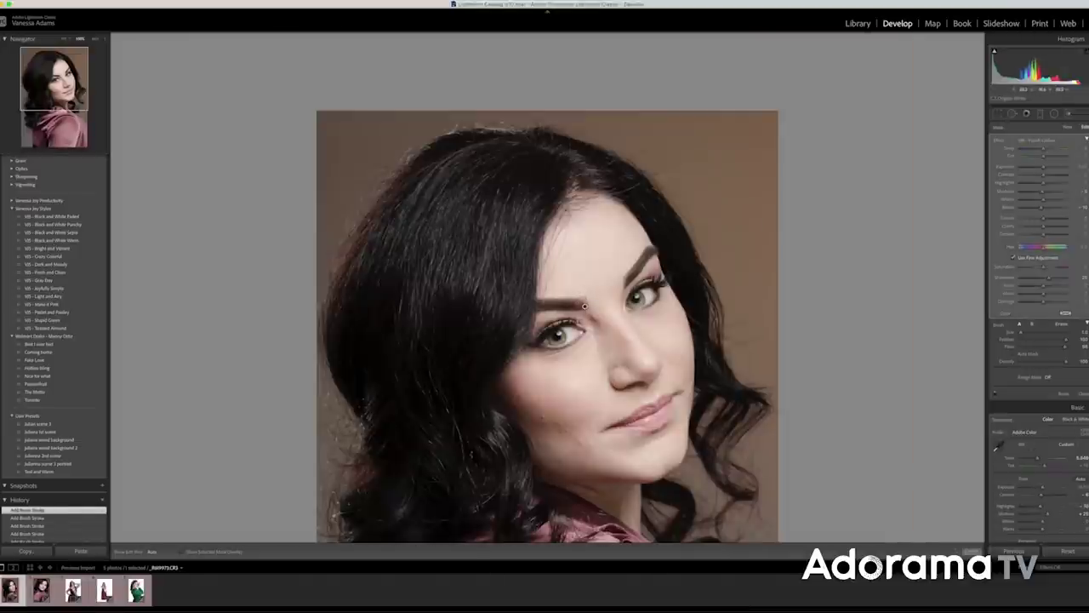
key(Right)
key(Right)
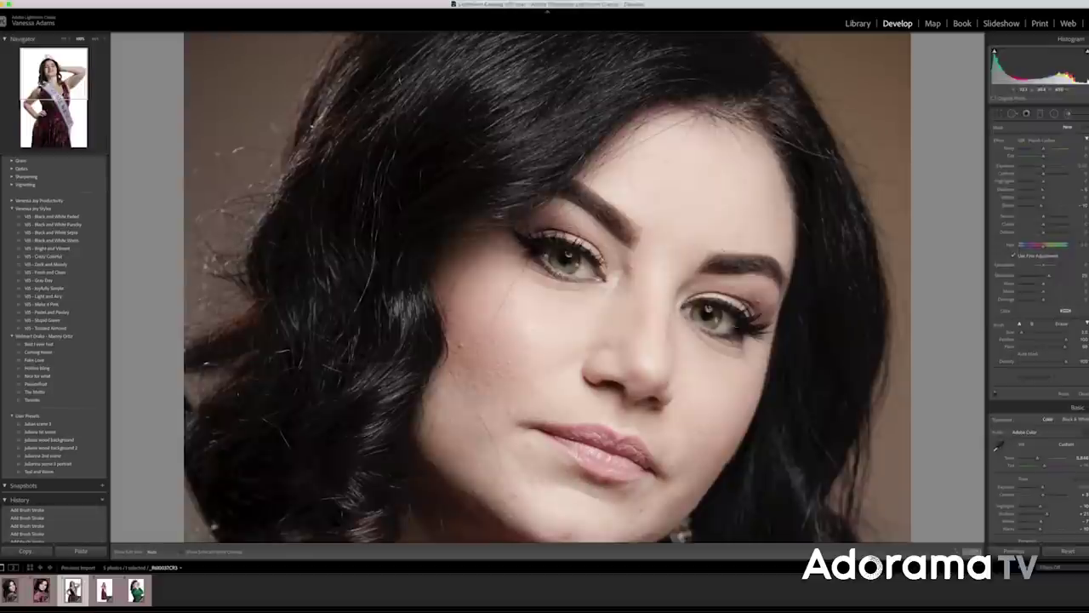
key(Right)
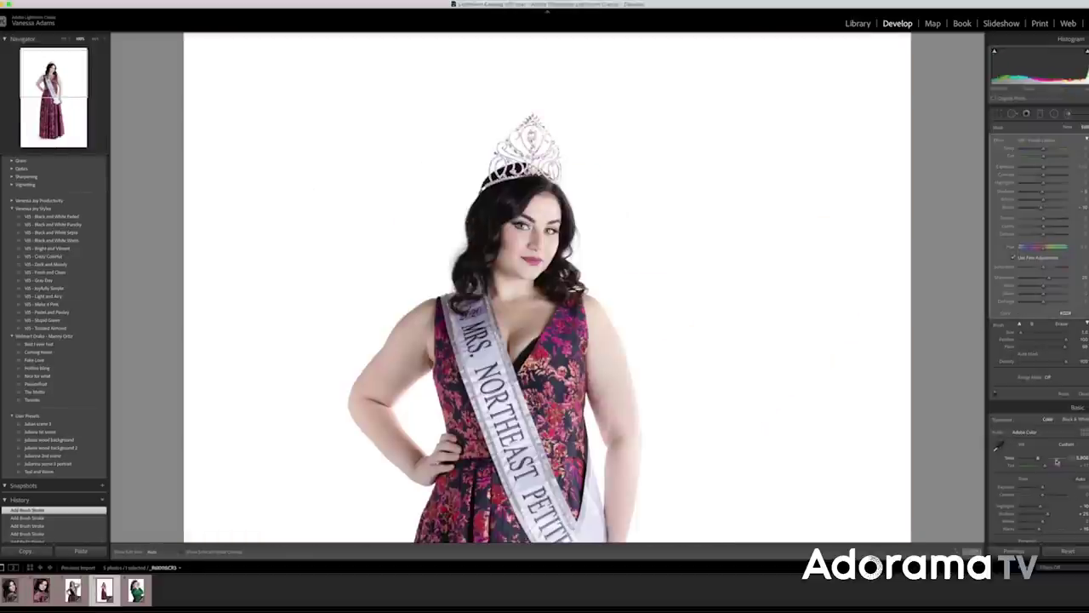
key(Right)
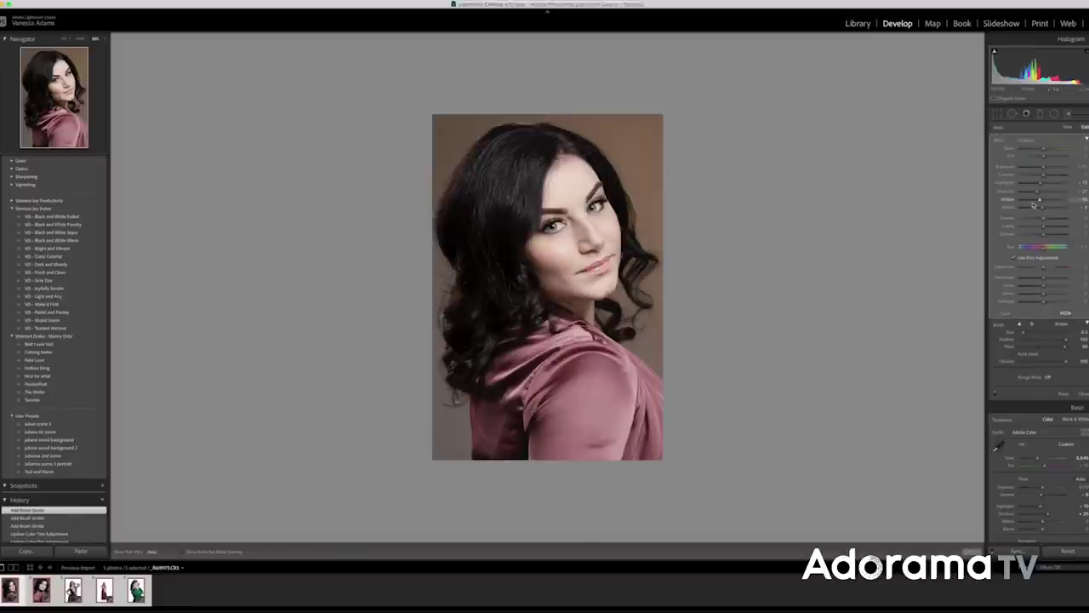
Undo the last brush change and, at a lower brush Flow, tone down the satin blouse in both pink-blouse portraits.
key(super+z)
drag(1064, 347, 1048, 346)
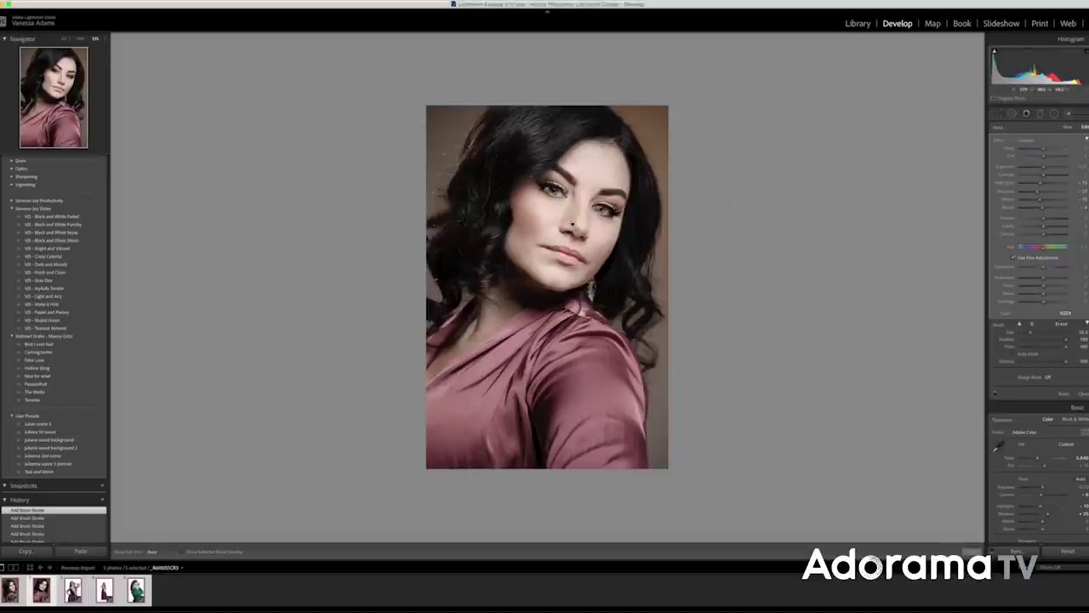
click(1067, 128)
mouse_move(612, 408)
mouse_down()
mouse_move(510, 425)
mouse_move(519, 354)
mouse_up()
key(Left)
mouse_move(587, 370)
mouse_down()
mouse_move(536, 349)
mouse_move(514, 387)
mouse_up()
click(1067, 128)
drag(1044, 521, 1031, 521)
double_click(1009, 522)
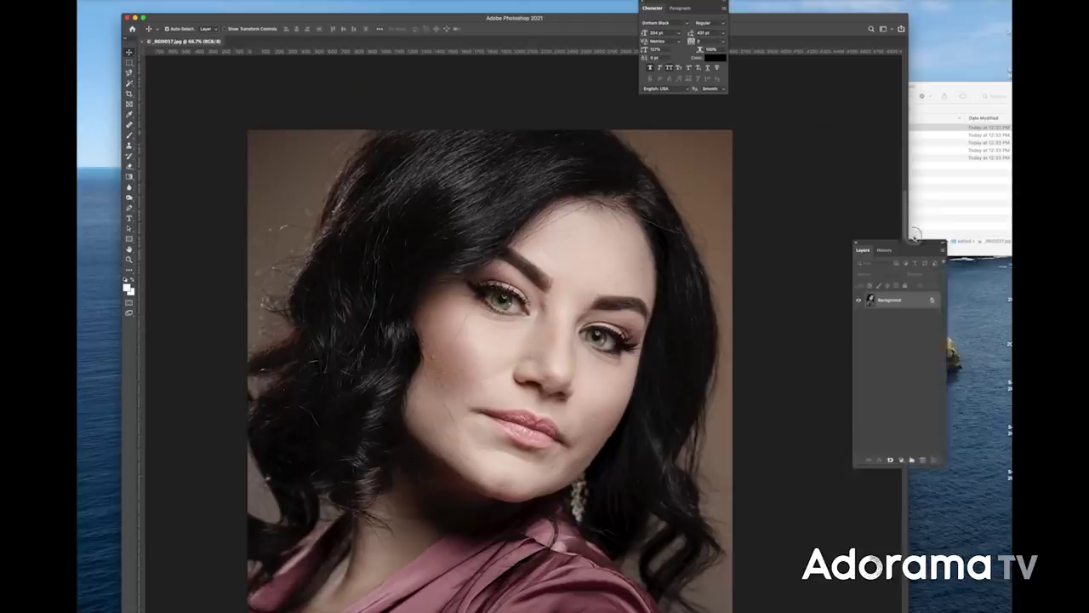
In Photoshop, retouch the blemishes on the model's face with a suitably sized Healing Brush.
right_click(491, 449)
click(130, 125)
right_click(505, 351)
drag(522, 370, 528, 370)
click(426, 381)
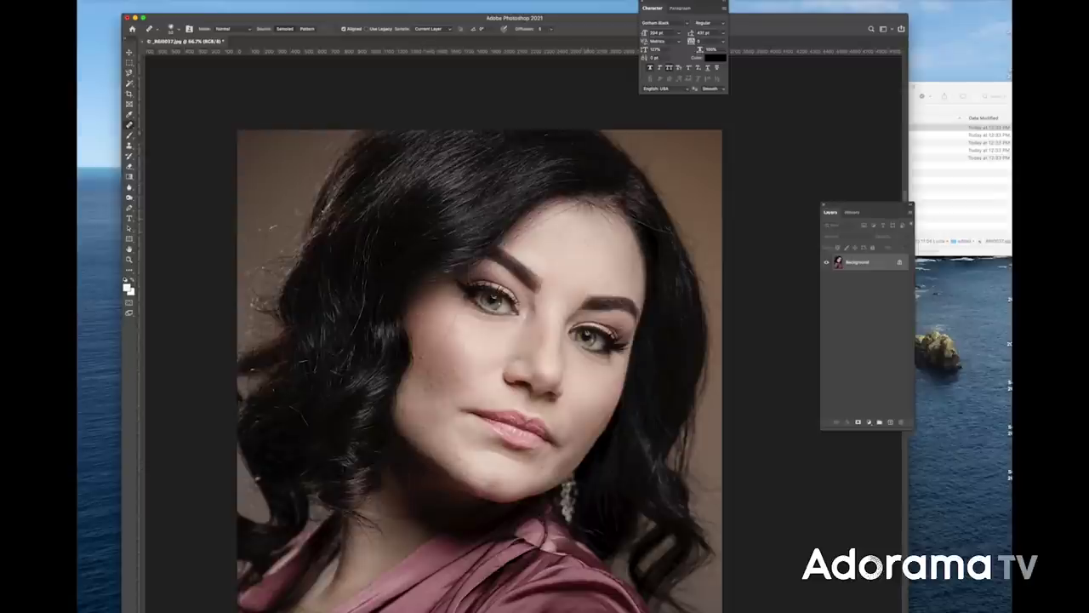
right_click(549, 313)
drag(573, 332, 583, 333)
click(528, 332)
Clean up the stray hairs and specks in the background left of the head with the Clone Stamp and Healing Brush.
key(s)
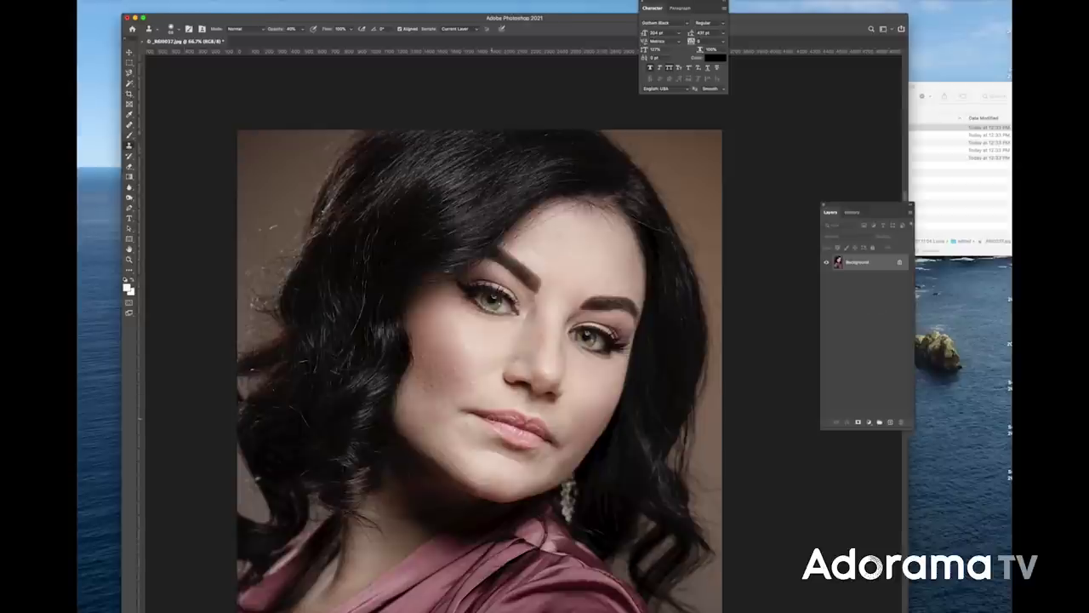
scroll(320, 155, up, 1)
key(j)
right_click(298, 221)
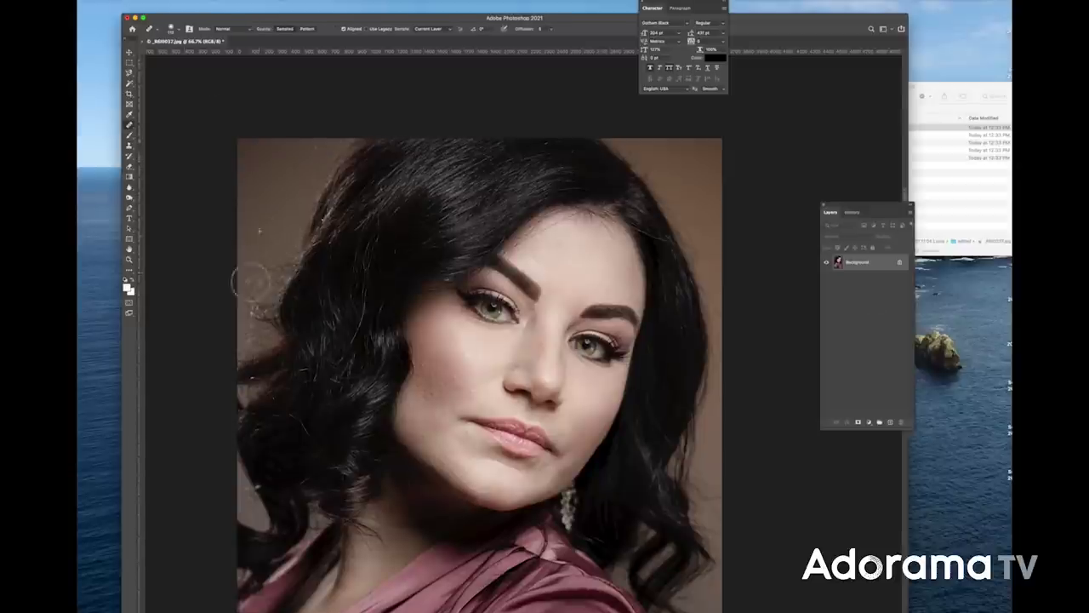
key(s)
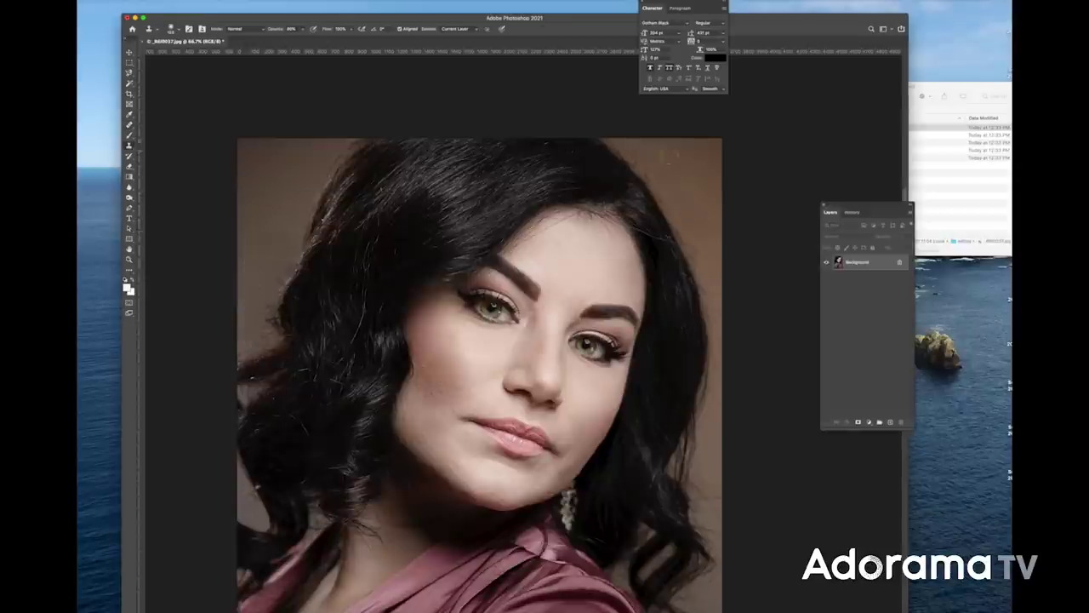
Clean up the stray hairs in the background right of the head, alternating the Healing Brush and Clone Stamp.
key(j)
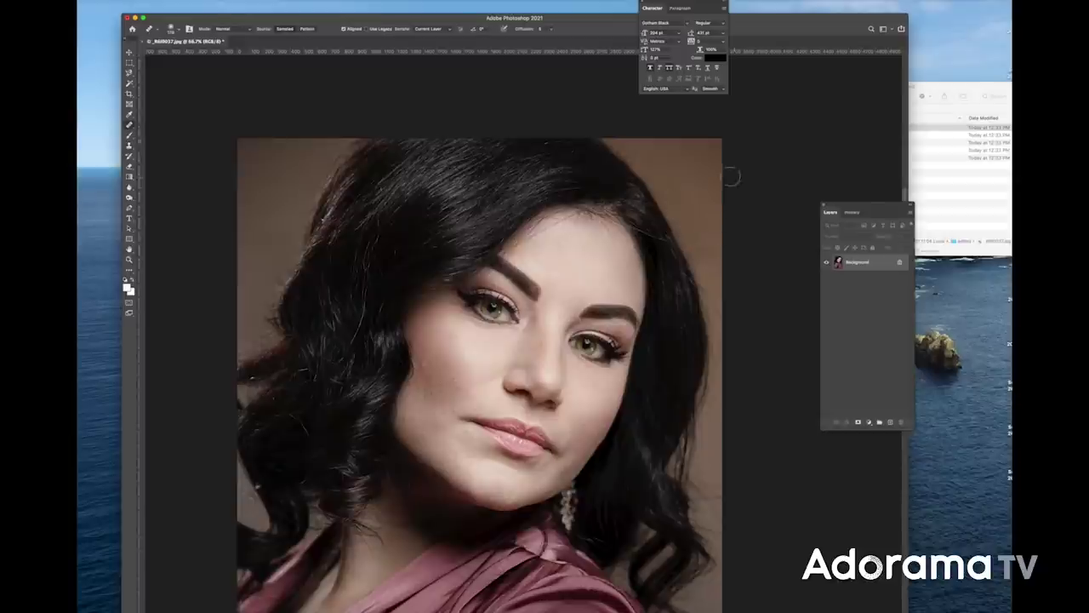
key(s)
key(j)
click(129, 147)
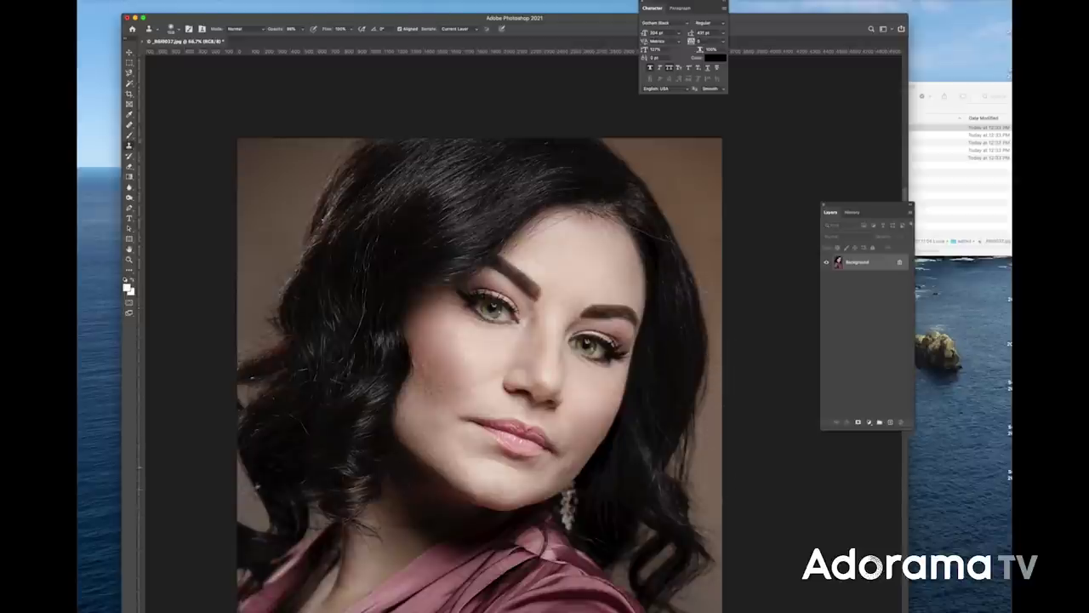
Duplicate the Background twice, name the copies high and low, and group them.
scroll(684, 538, down, 5)
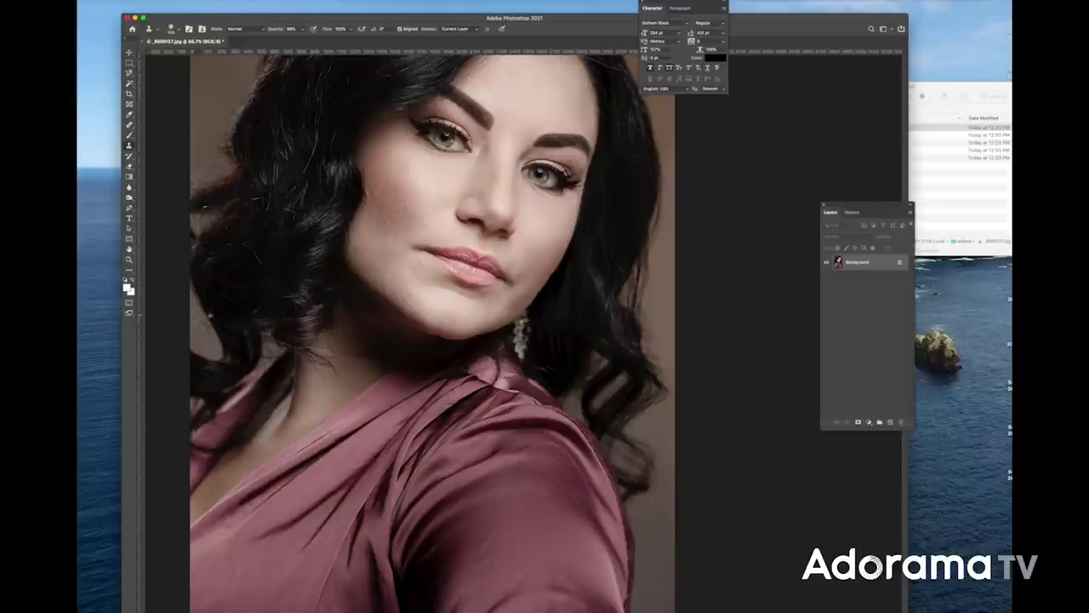
key(super+0)
click(852, 212)
click(830, 212)
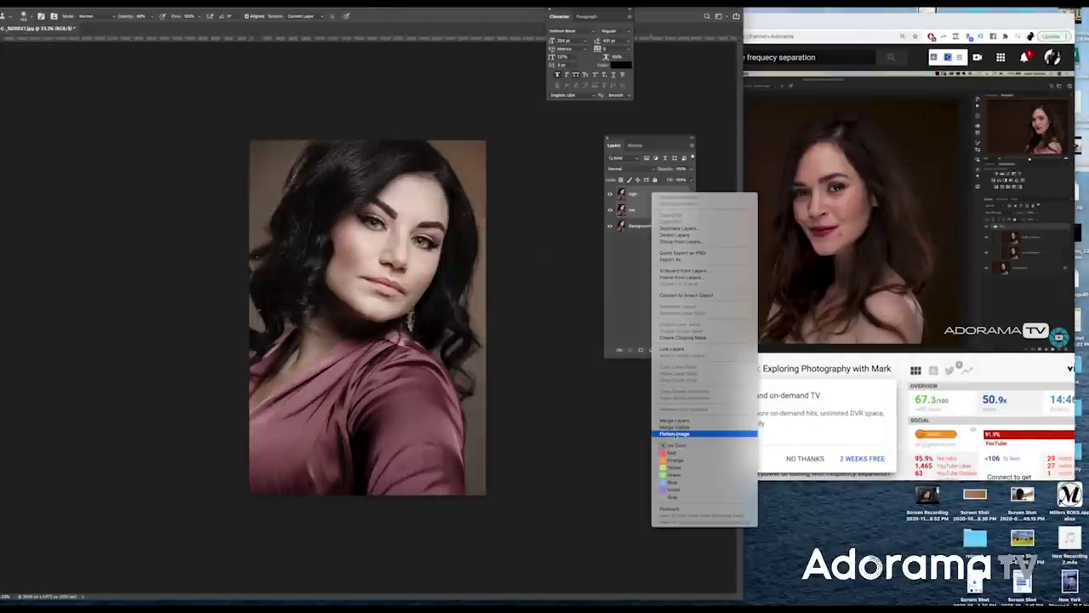
click(705, 433)
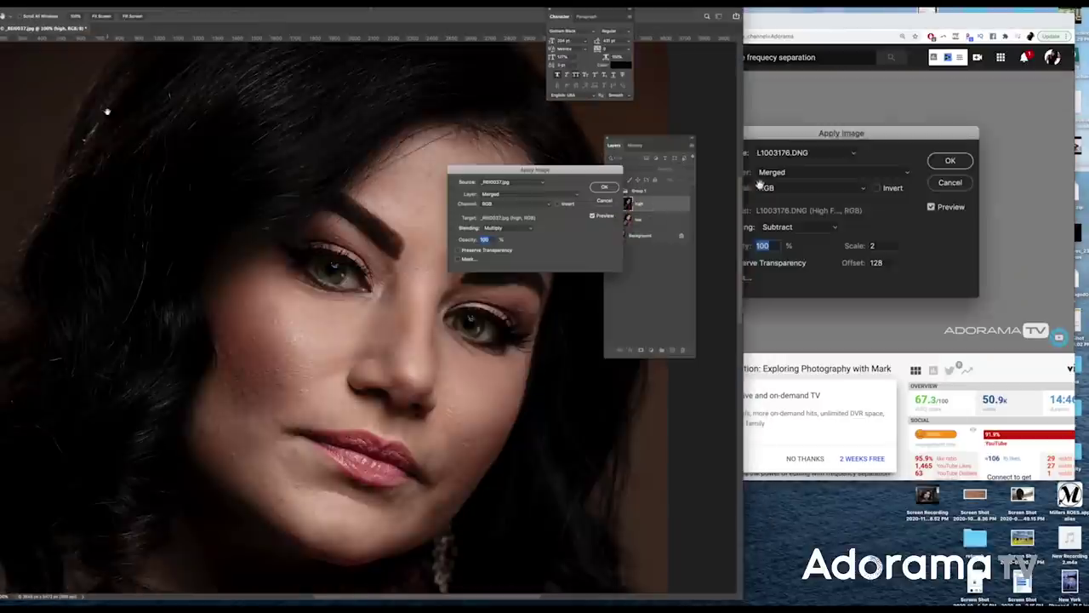
Apply the low layer to the high layer with Apply Image, using Subtract blending, Scale 2 and Offset 128.
click(493, 228)
click(498, 318)
click(511, 194)
click(496, 215)
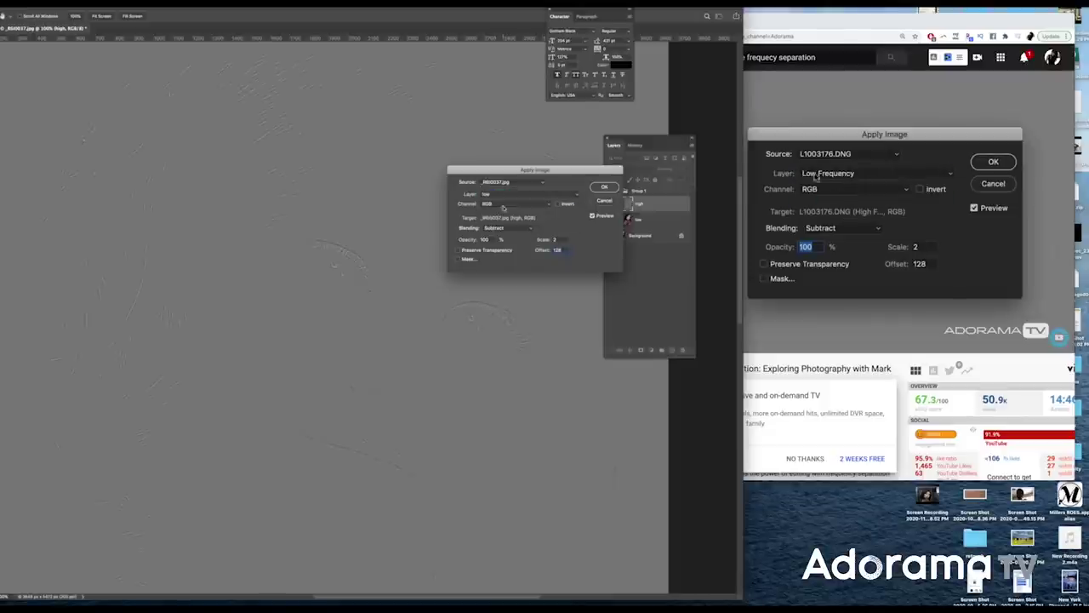
click(604, 186)
Change the high layer's blend mode so its texture combines with the low layer, following the tutorial video.
click(869, 228)
click(550, 129)
click(640, 170)
click(620, 276)
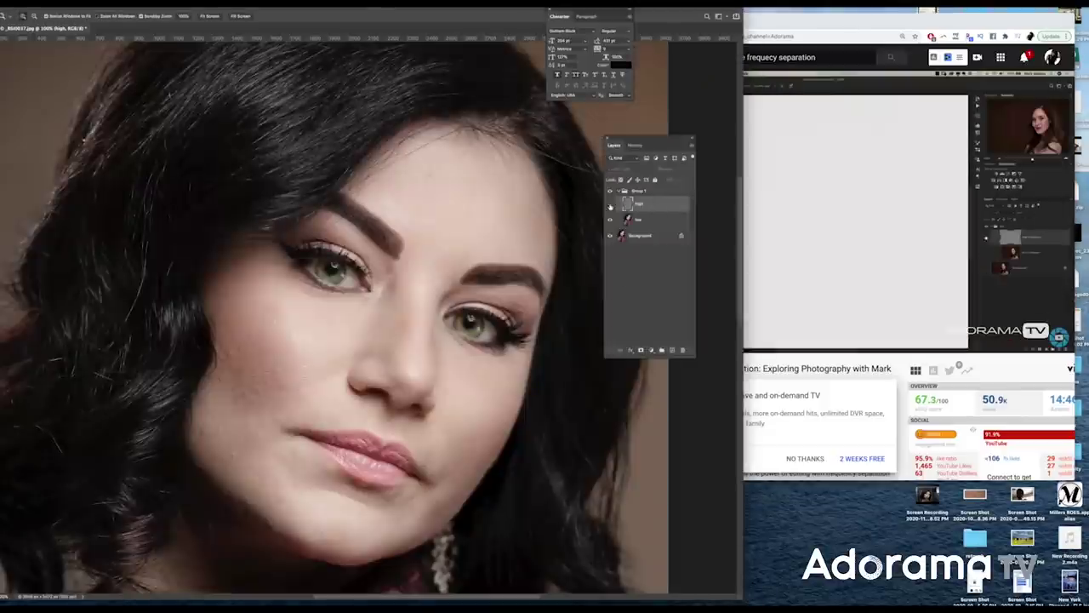
Skip the YouTube frequency separation tutorial ahead to about 9:11 and select the low layer in Photoshop.
click(883, 336)
click(887, 335)
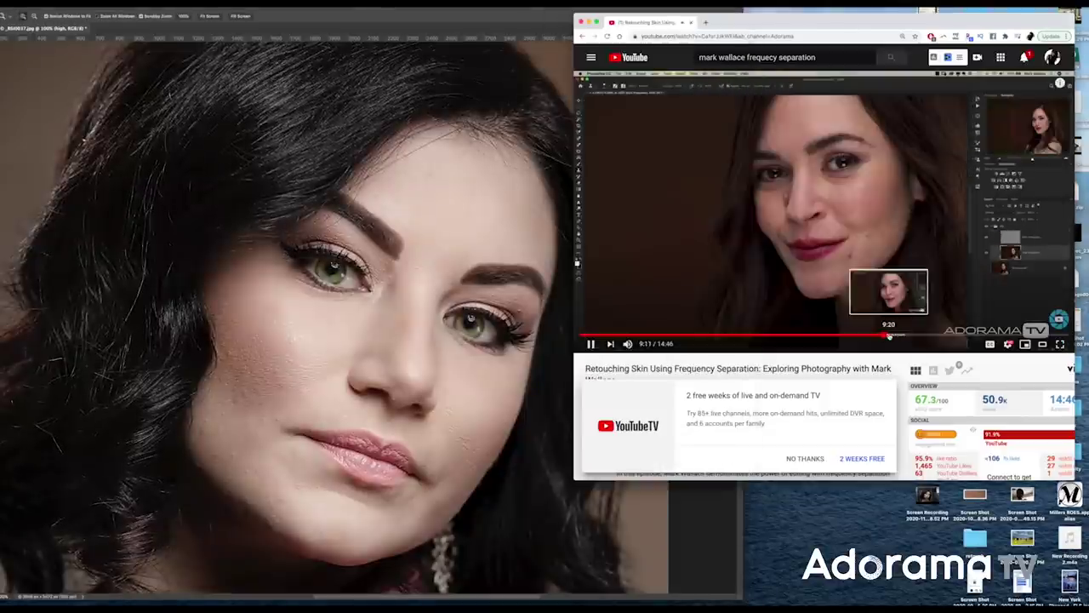
click(5, 59)
click(640, 220)
Try a feathered lasso selection on the forehead, preview it in Quick Mask, and deselect it.
double_click(89, 16)
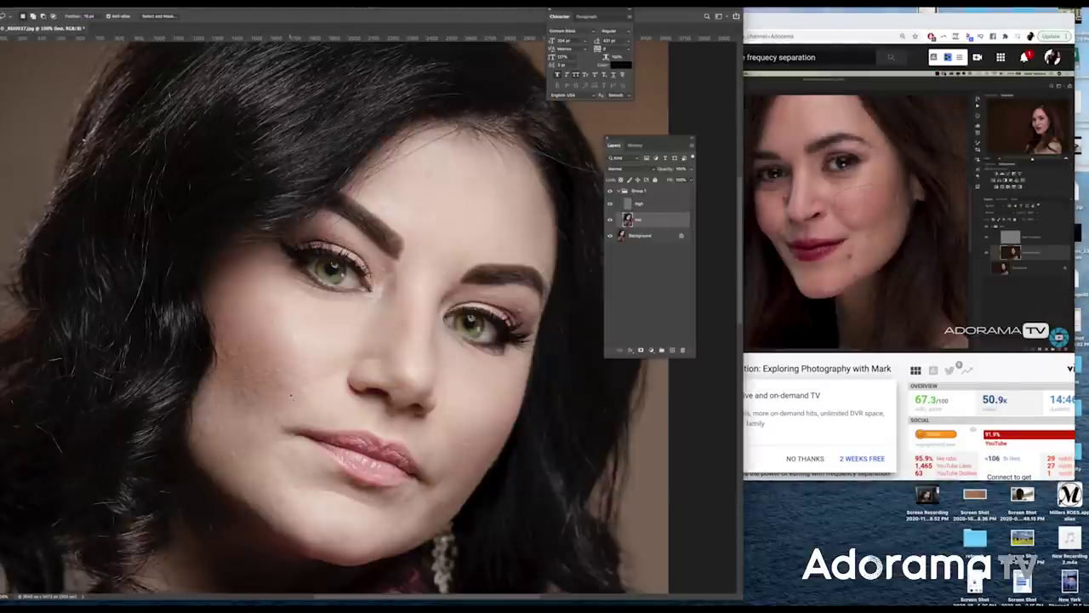
mouse_move(513, 188)
mouse_down()
mouse_move(386, 198)
mouse_move(515, 191)
mouse_move(504, 180)
mouse_up()
key(q)
key(q)
key(super+d)
Set the lasso feather to 35 px and try a Gaussian Blur on a forehead selection of the low layer.
double_click(88, 16)
text(35)
click(158, 4)
mouse_move(170, 100)
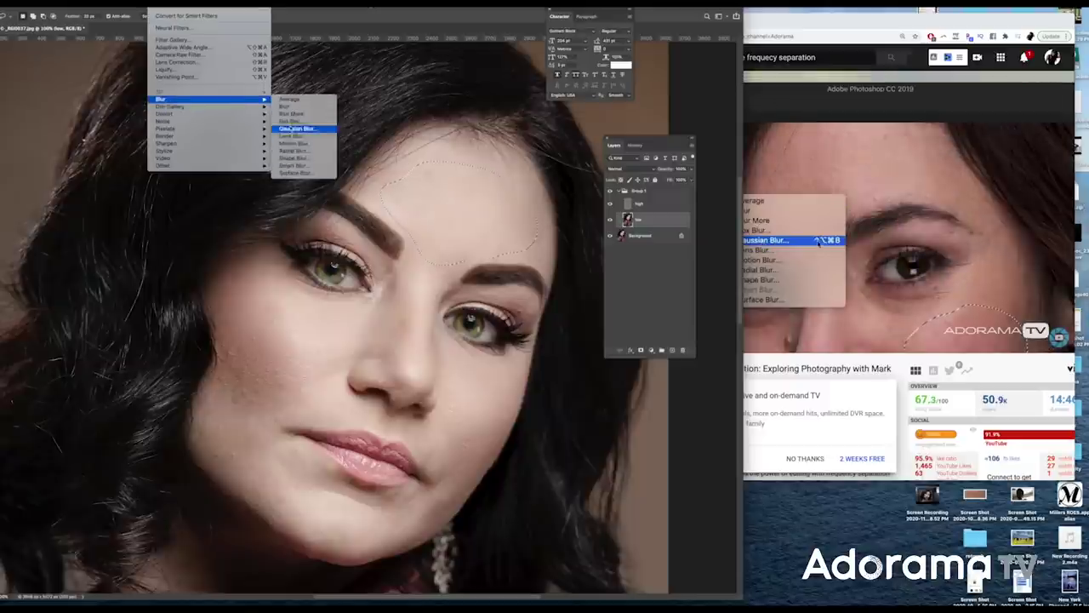
click(298, 128)
drag(487, 112, 317, 77)
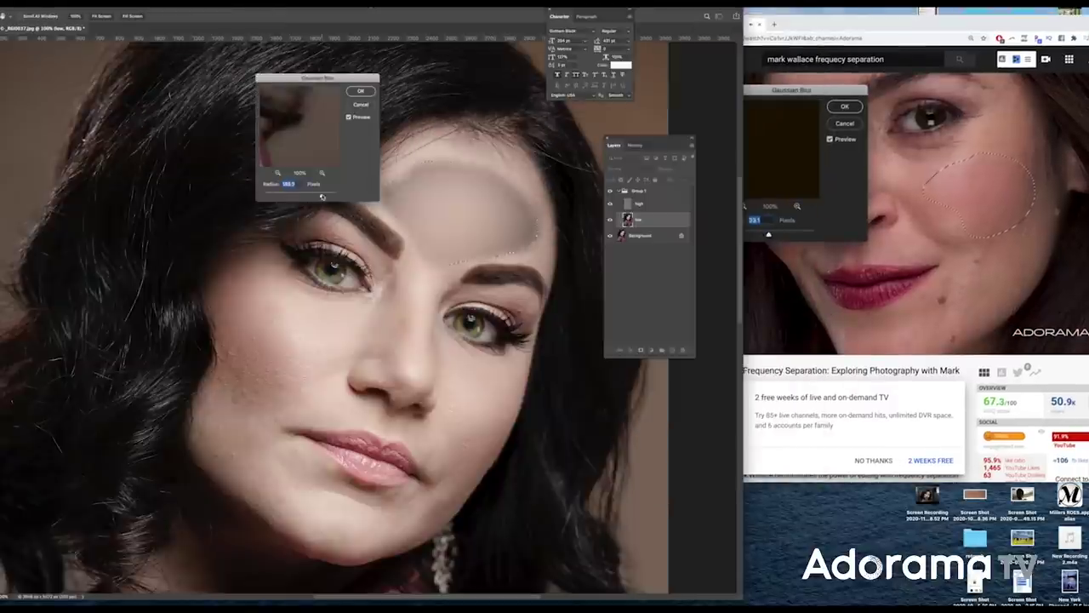
drag(281, 195, 294, 197)
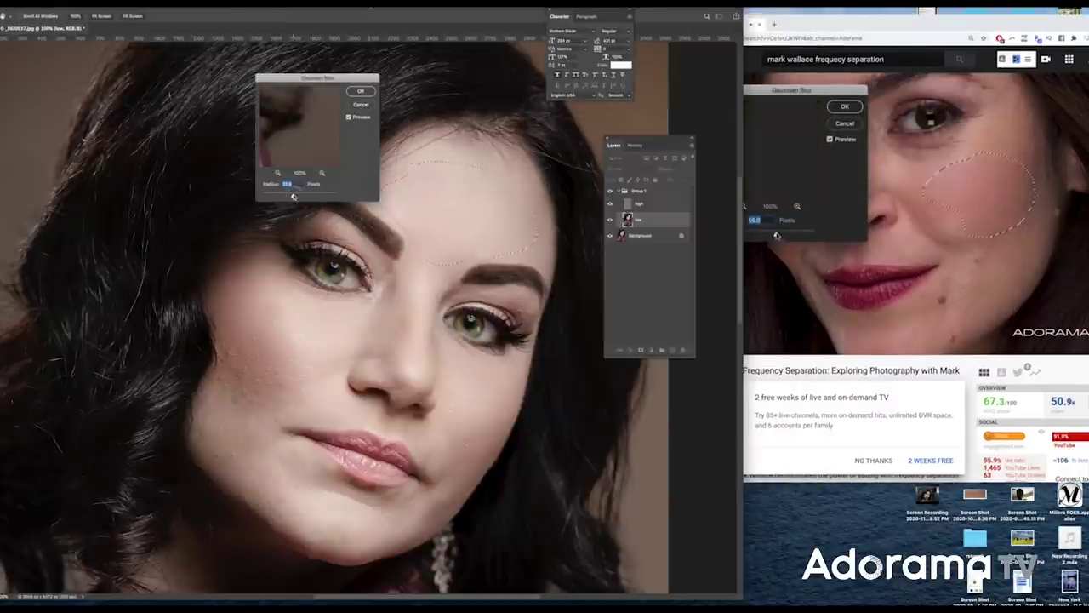
key(Escape)
Smooth feathered lasso areas of the forehead, cheek and chin on the low layer with Gaussian Blur.
click(168, 3)
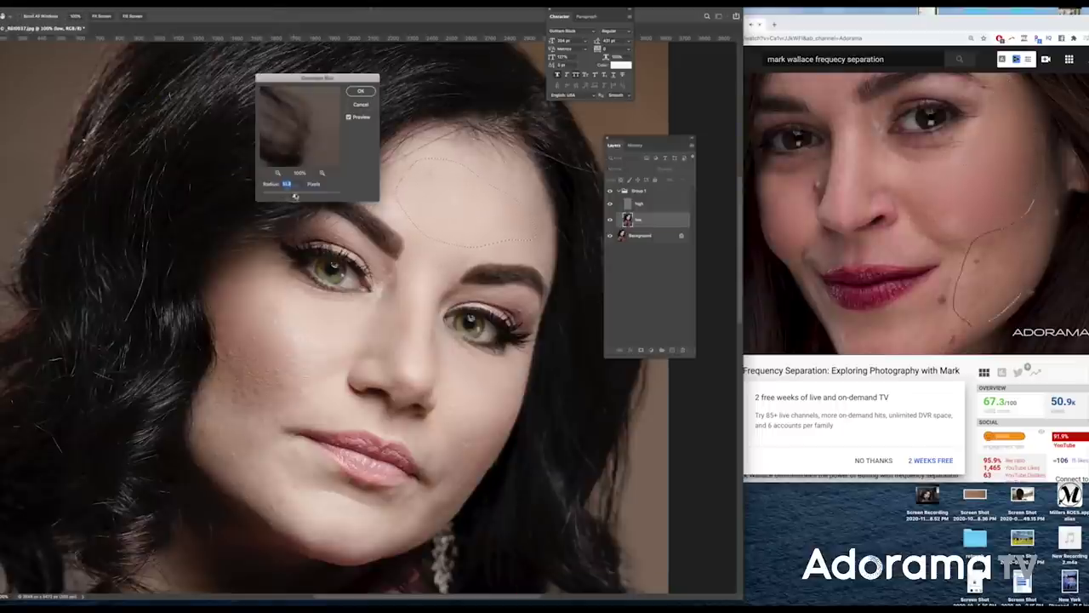
key(Return)
click(153, 3)
click(162, 20)
drag(289, 371, 291, 373)
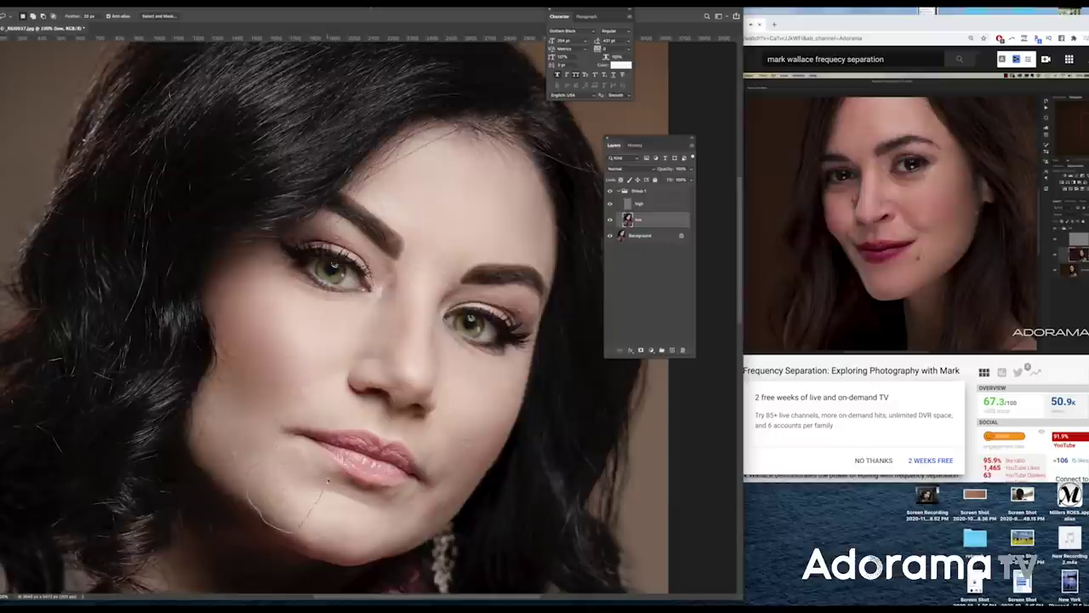
drag(396, 273, 406, 274)
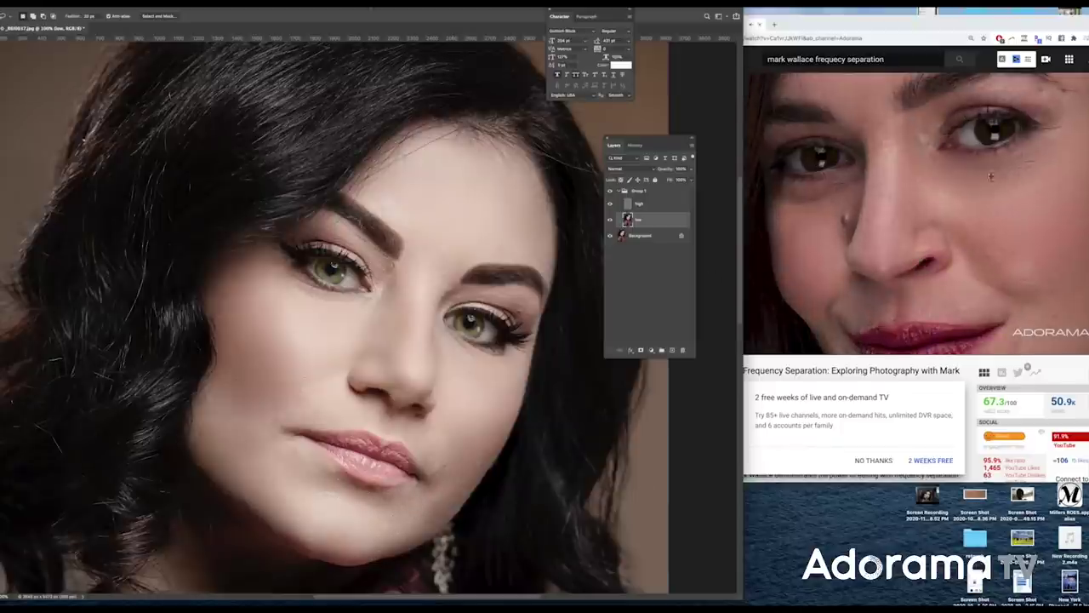
drag(277, 262, 283, 269)
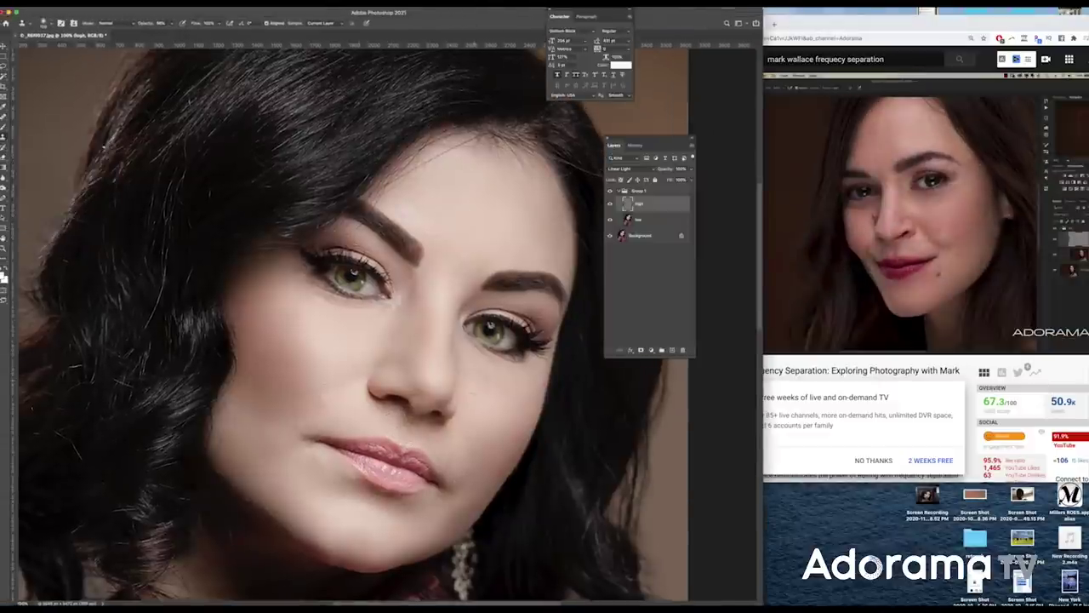
Set the Clone Stamp to sample the Current Layer and get it ready on the high layer for texture cleanup.
click(323, 23)
click(323, 23)
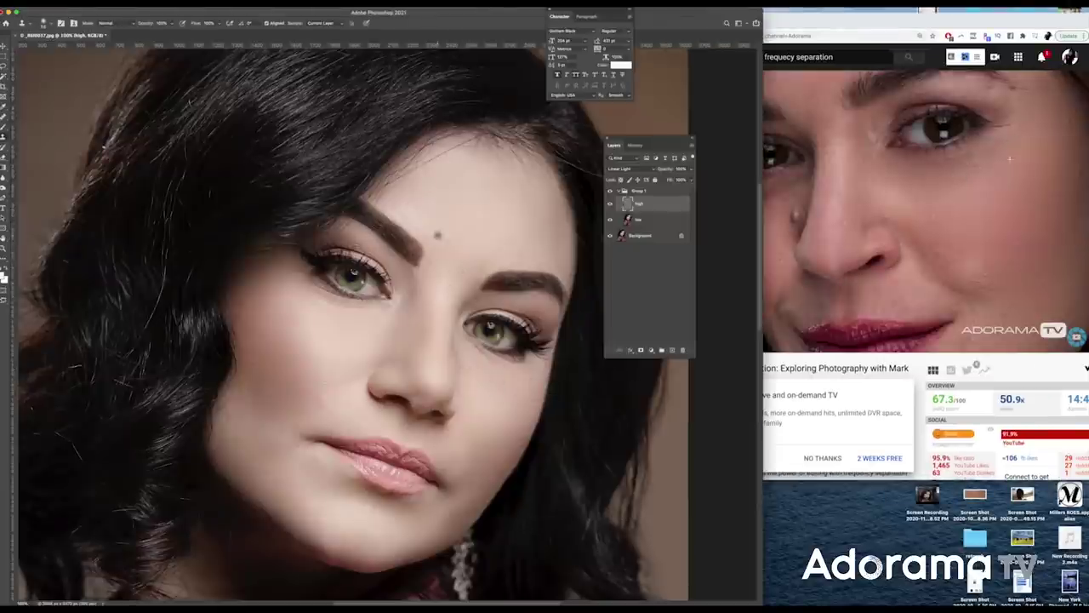
click(667, 219)
key(l)
click(669, 204)
key(s)
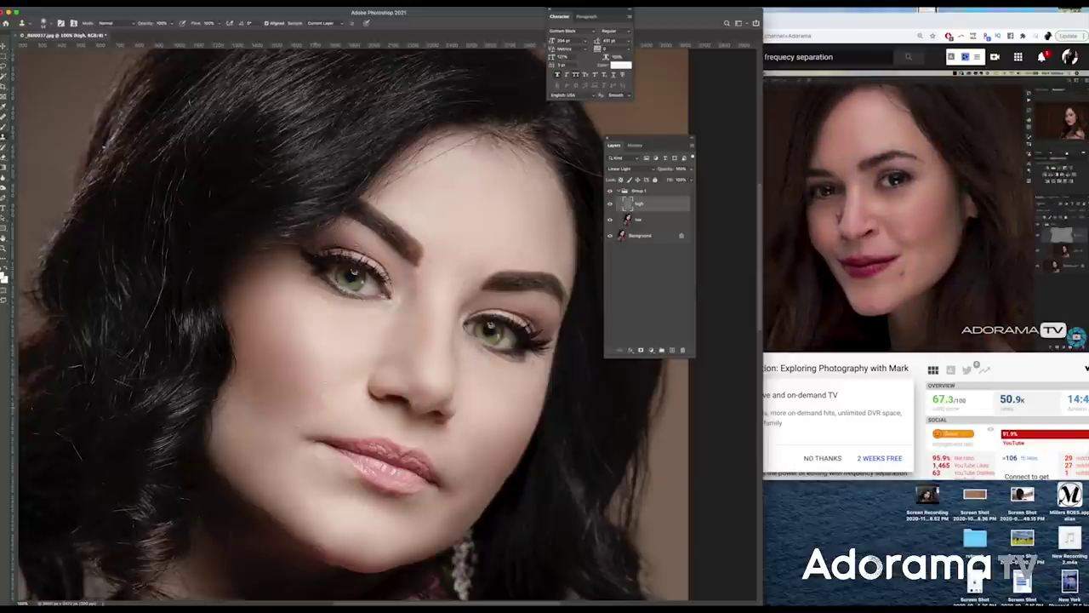
Smooth the under-eye areas on the low layer with feathered lasso selections and Gaussian Blur, then deselect.
click(667, 219)
key(l)
mouse_move(300, 279)
mouse_down()
mouse_move(322, 308)
mouse_move(376, 315)
mouse_up()
click(148, 6)
click(180, 13)
drag(464, 330, 500, 367)
key(super+d)
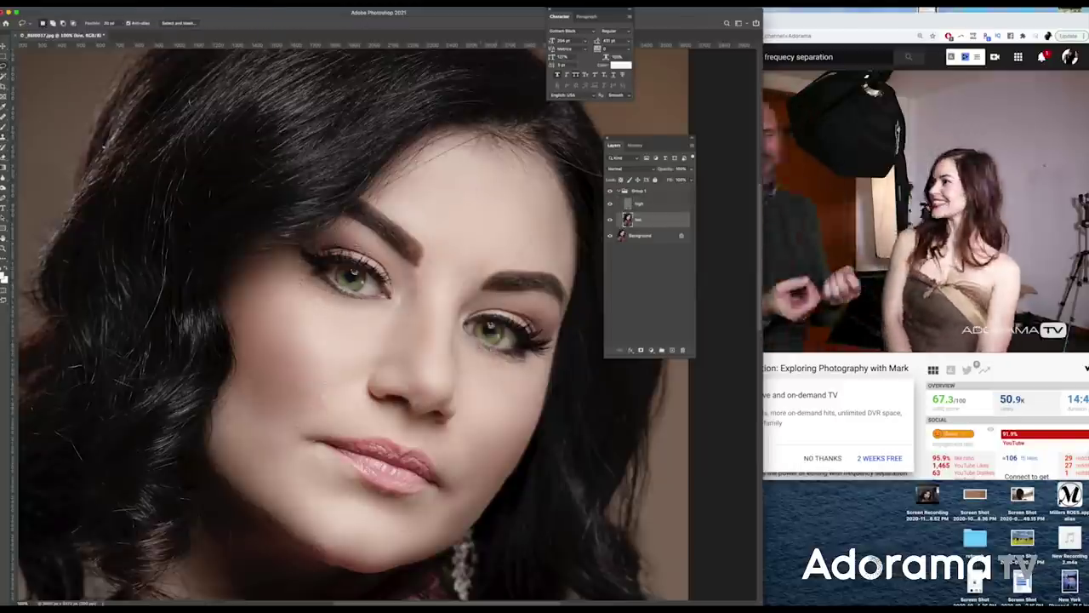
Show the whole portrait and reduce the opacity of the high layer, checking the low layer's opacity too.
click(664, 272)
key(super+minus)
key(super+minus)
click(665, 204)
click(691, 169)
drag(691, 180, 669, 180)
click(665, 220)
click(691, 169)
Hide the browser and adjust the opacity of the frequency separation group to blend it with the background.
click(851, 255)
key(super+h)
click(657, 191)
click(691, 168)
click(650, 236)
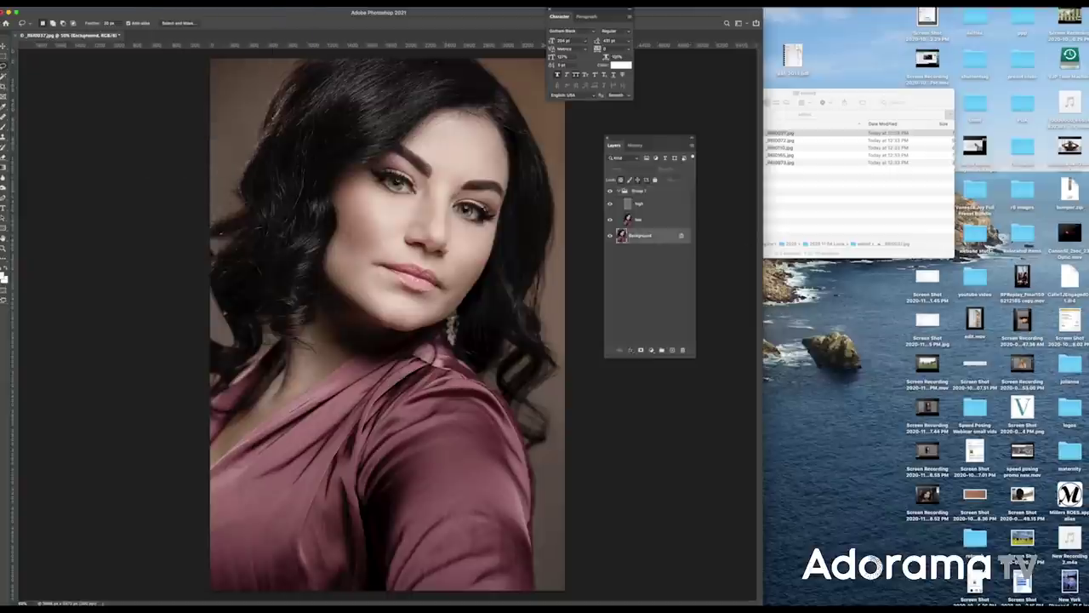
Compare an early state of the retouch with the latest one in the document history.
click(618, 191)
click(635, 146)
click(644, 160)
scroll(651, 336, down, 10)
click(652, 340)
Save the retouched portrait as a layered PSD and save an edited JPG copy in the same folder.
click(36, 7)
click(51, 98)
key(Return)
key(Return)
key(super+shift+s)
key(Return)
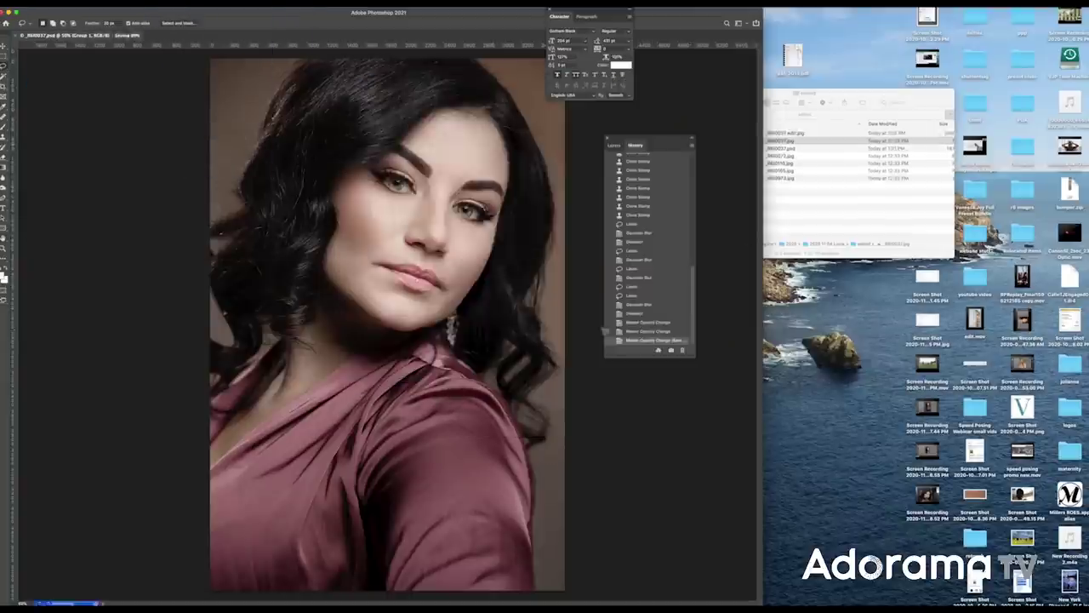